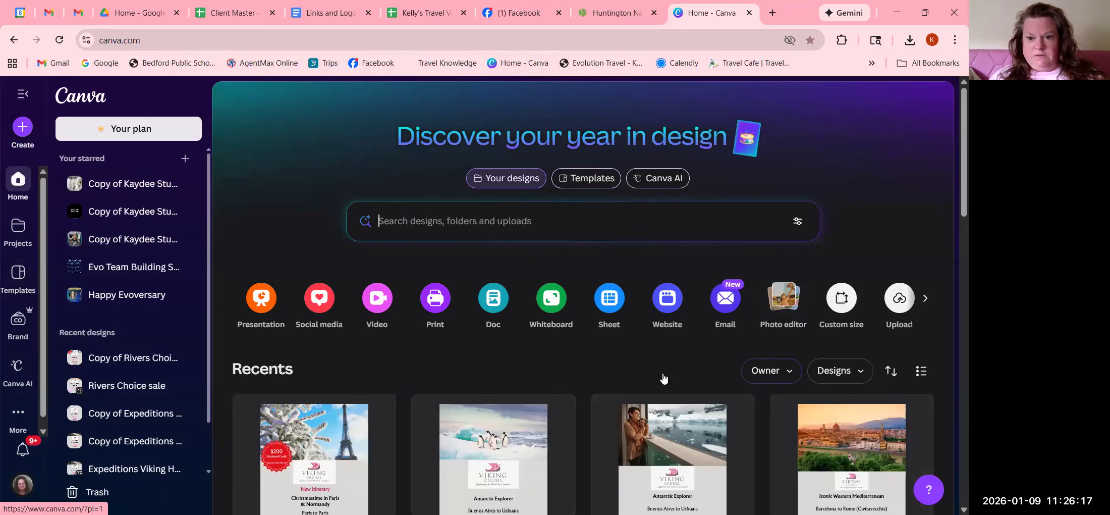
- Open the Carnival ship design from the recent designs and select the contact text block on the blue banner
{"action": "scroll", "coordinate": [664, 379], "scroll_direction": "down", "scroll_amount": 10}
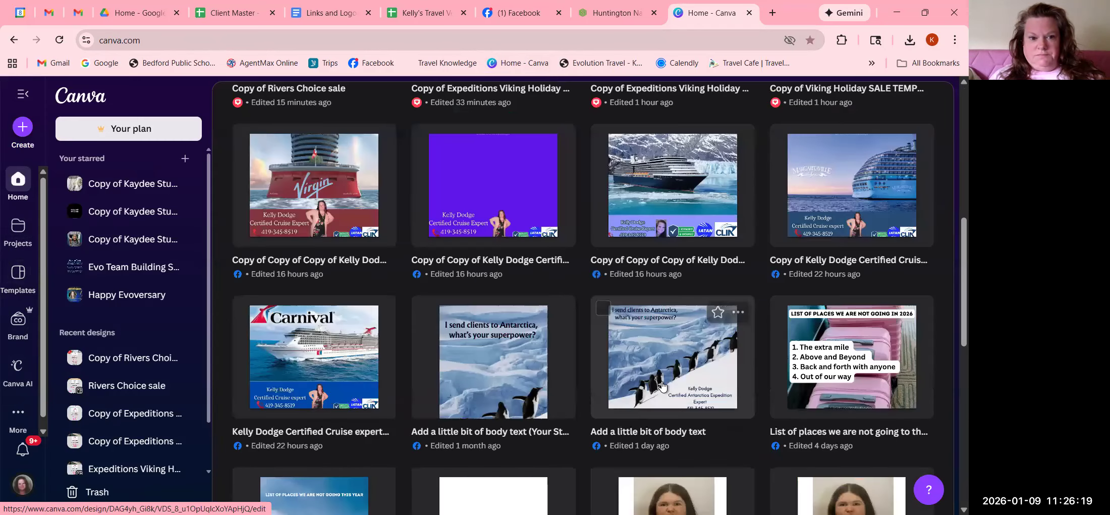
{"action": "left_click", "coordinate": [365, 368]}
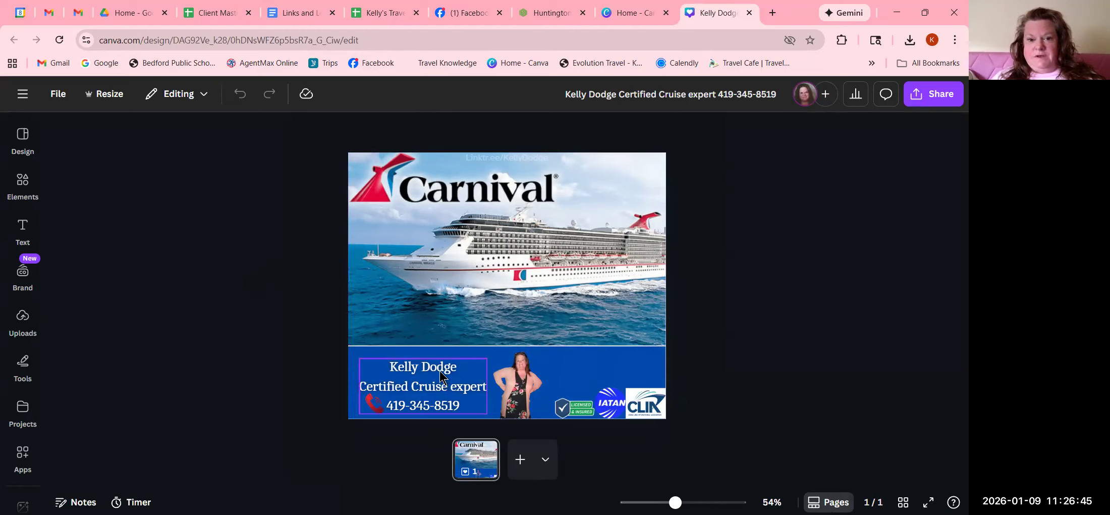
{"action": "left_click", "coordinate": [437, 390]}
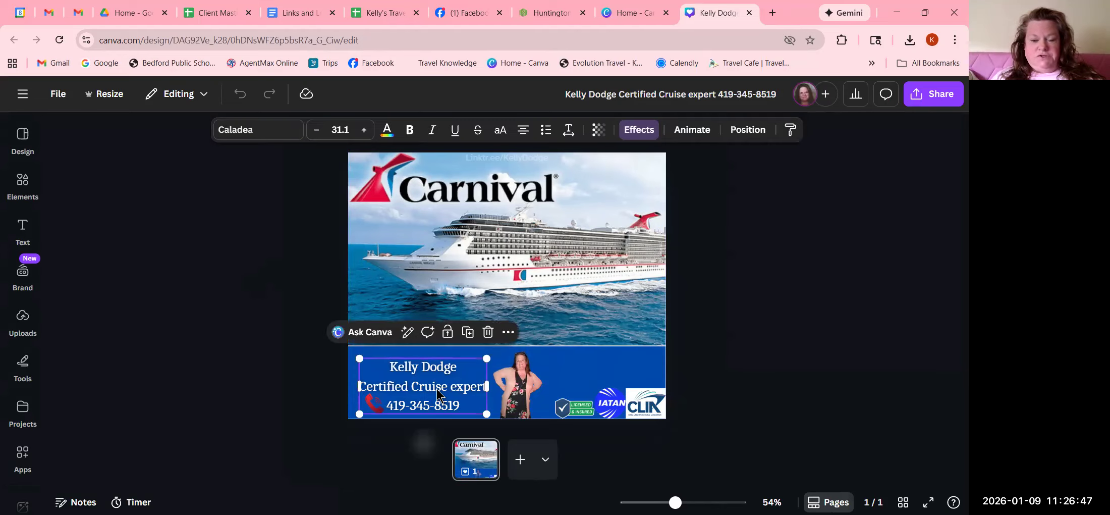
{"action": "left_click", "coordinate": [783, 342]}
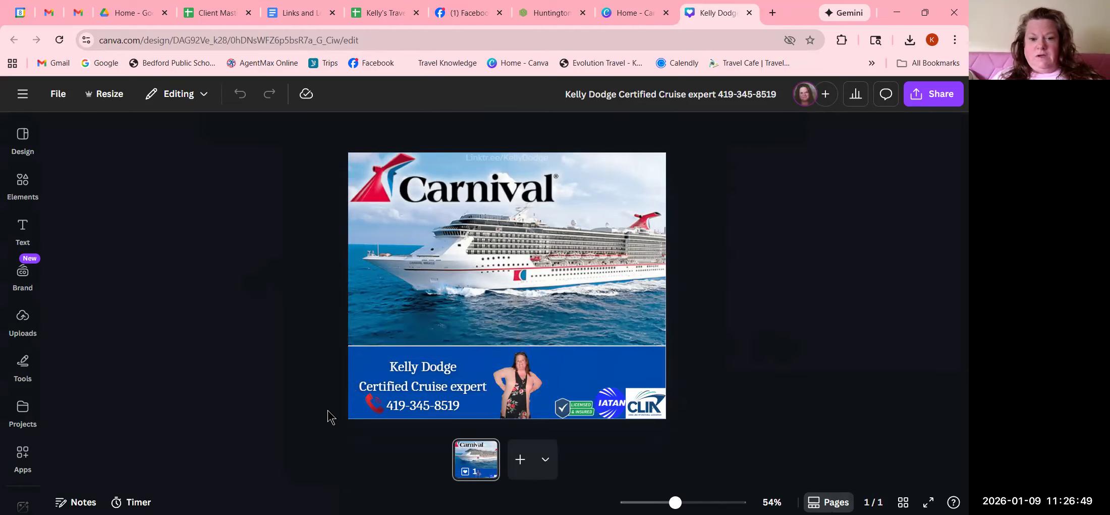
{"action": "left_click", "coordinate": [408, 391]}
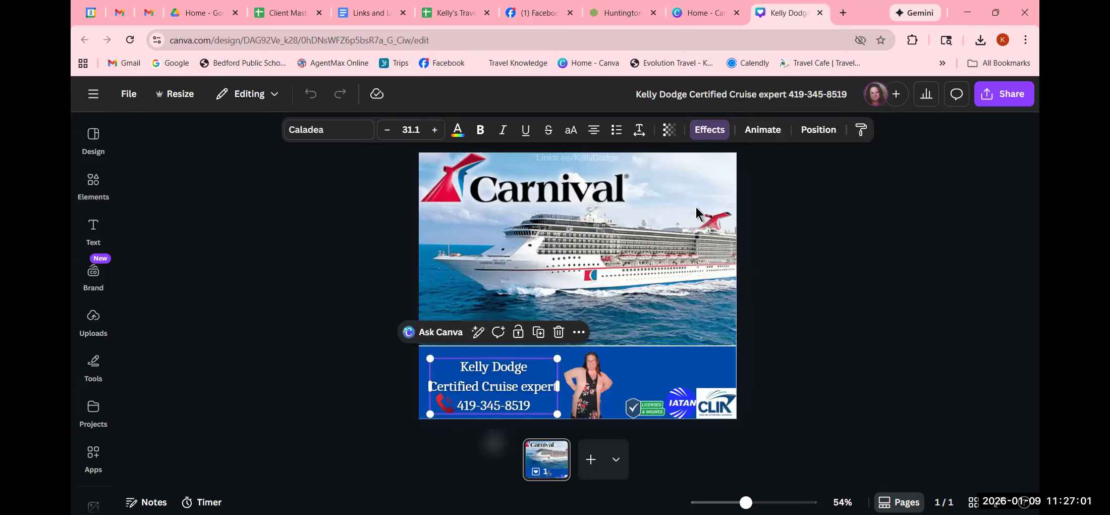
- Remove the Lift effect from the contact text by setting its effect style to None
{"action": "left_click", "coordinate": [885, 269]}
{"action": "left_click", "coordinate": [495, 407]}
{"action": "left_click", "coordinate": [712, 134]}
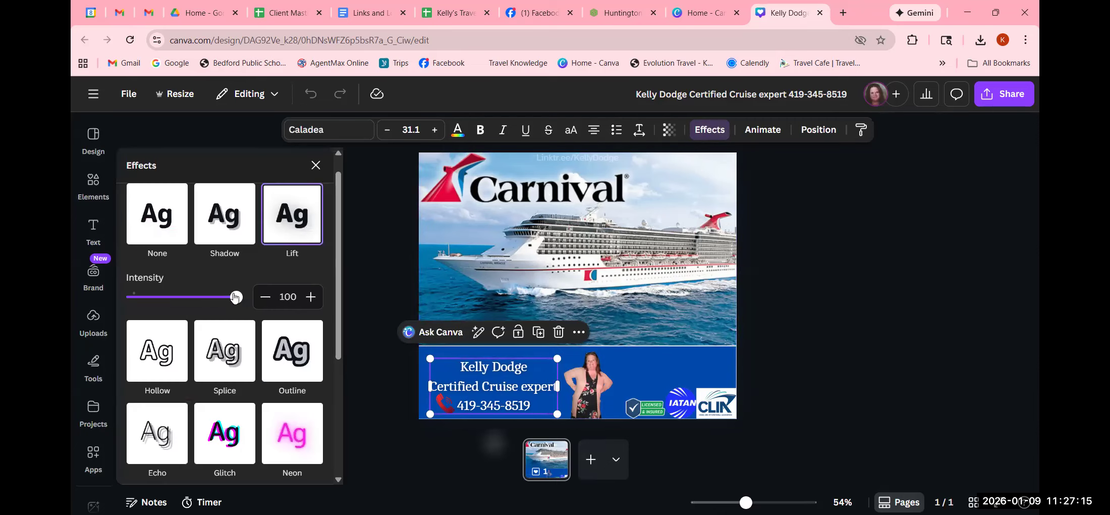
{"action": "scroll", "coordinate": [234, 297], "scroll_direction": "up", "scroll_amount": 1}
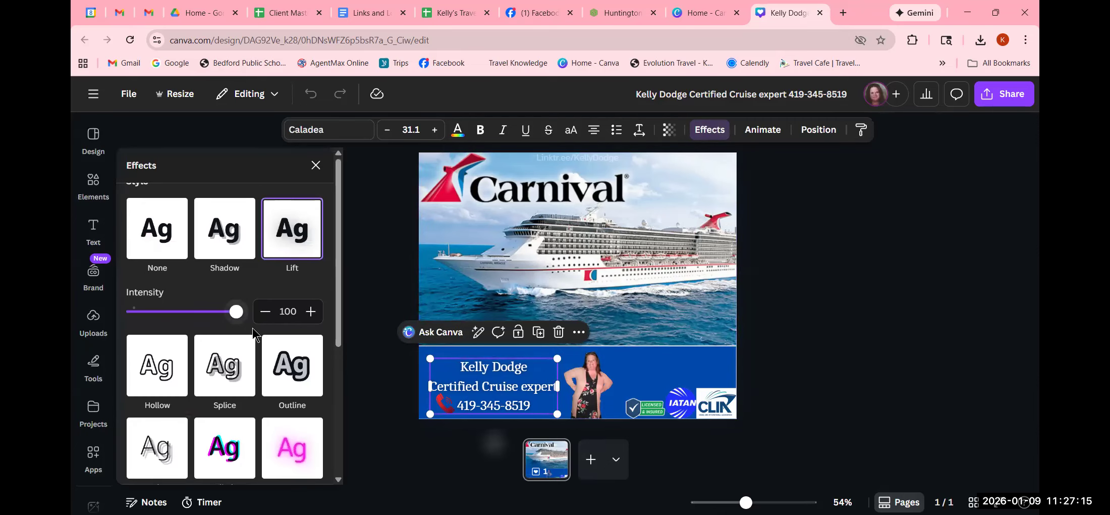
{"action": "left_click", "coordinate": [160, 252]}
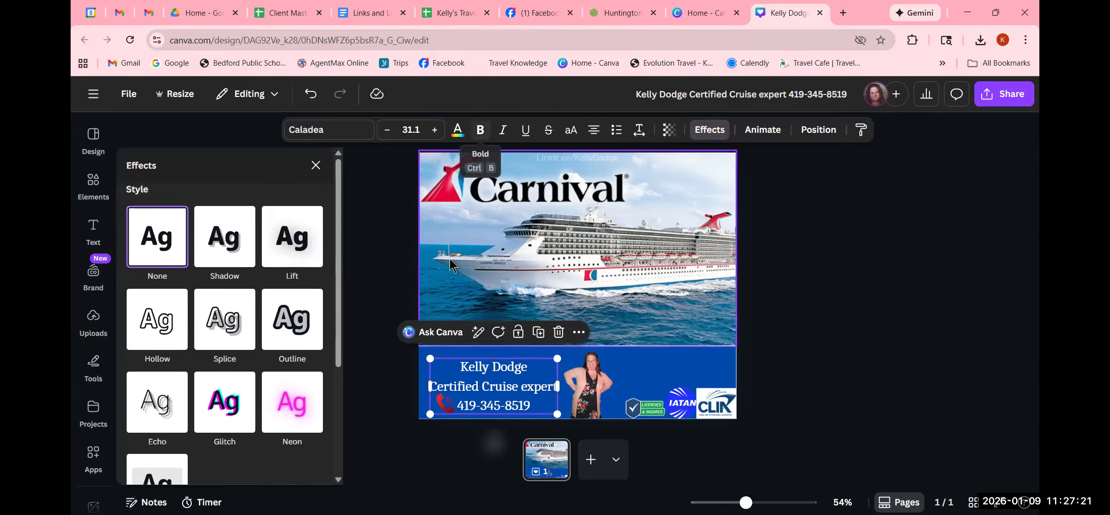
{"action": "left_click", "coordinate": [316, 165]}
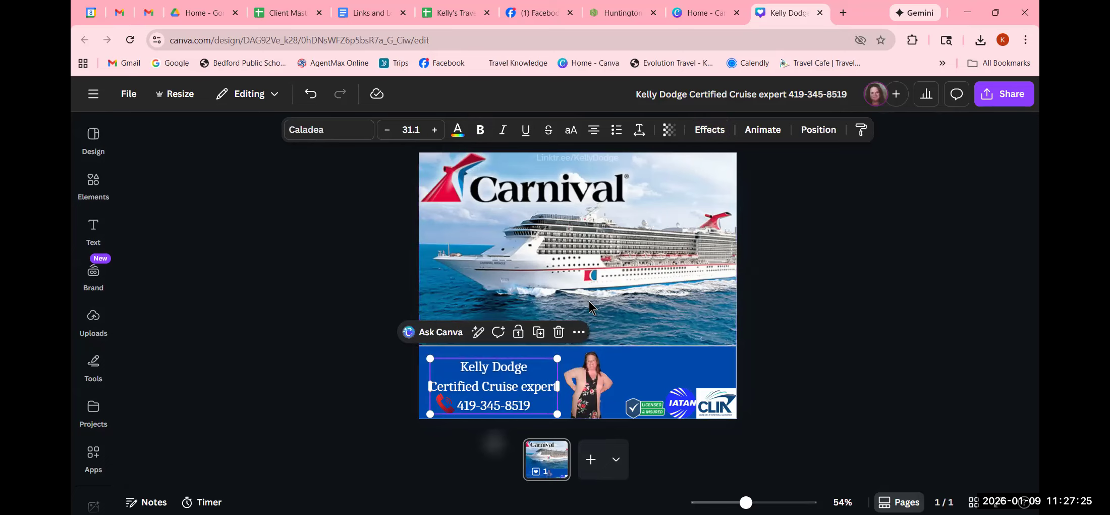
- Try the Shadow, Lift, Hollow, Splice and Outline effect styles in turn on the contact text
{"action": "left_click", "coordinate": [863, 363]}
{"action": "left_click", "coordinate": [493, 399]}
{"action": "left_click", "coordinate": [708, 131]}
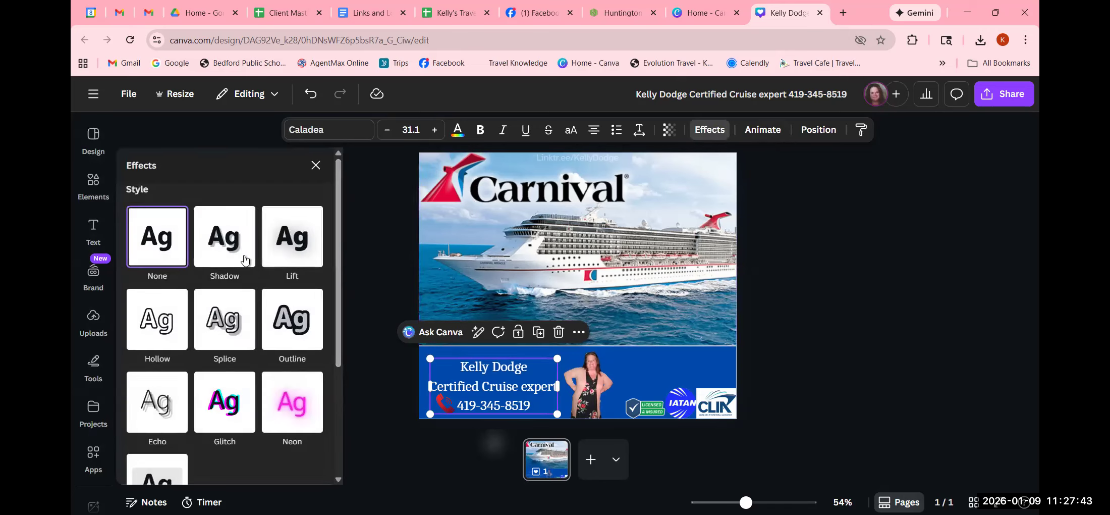
{"action": "left_click", "coordinate": [224, 245]}
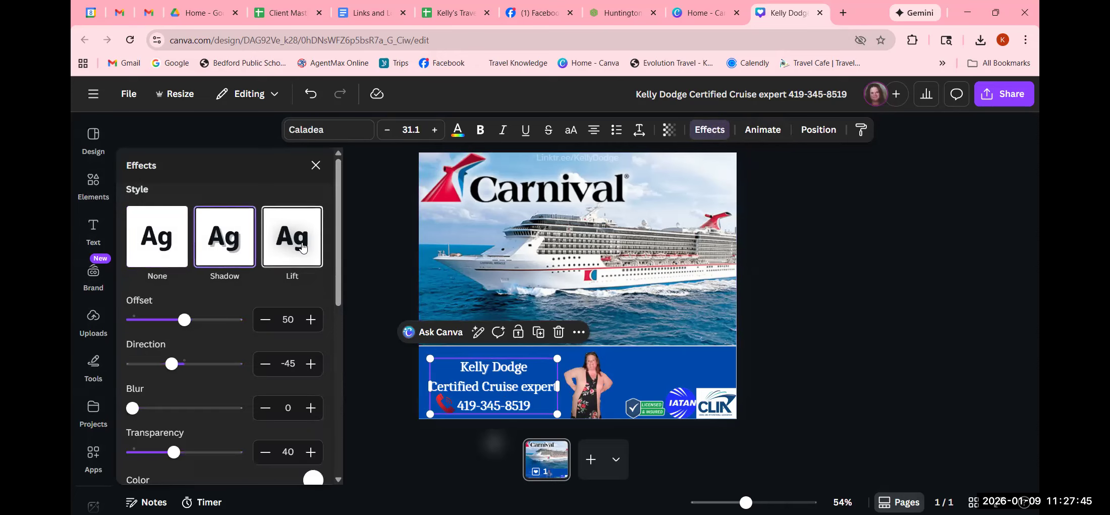
{"action": "left_click", "coordinate": [302, 247]}
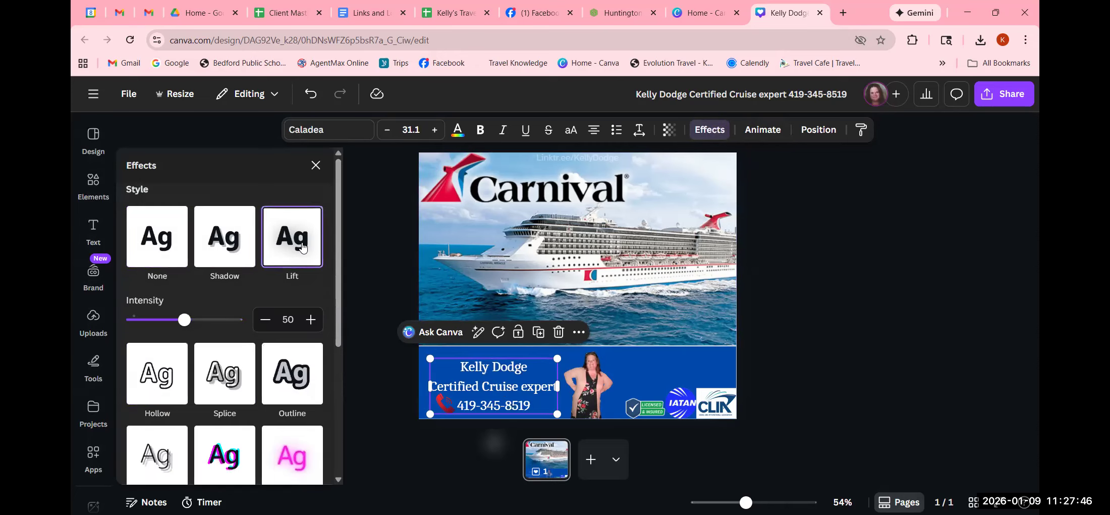
{"action": "left_click", "coordinate": [162, 382]}
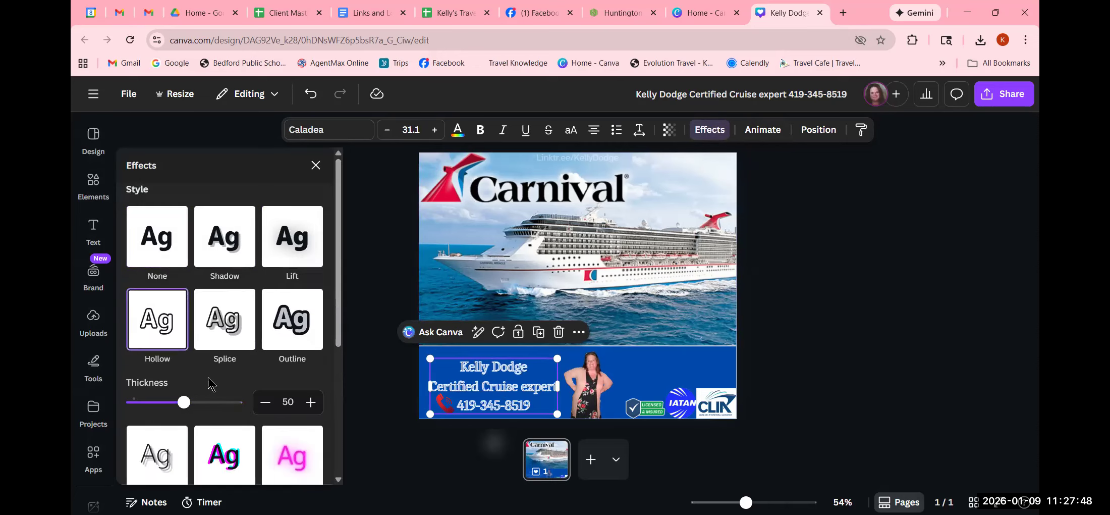
{"action": "left_click", "coordinate": [231, 323]}
{"action": "left_click", "coordinate": [293, 323]}
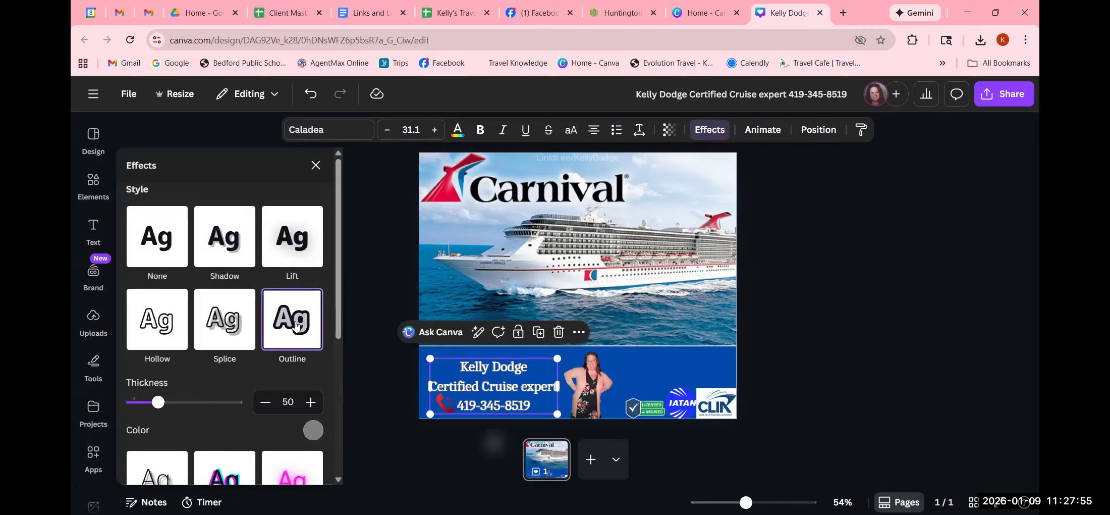
- Set the contact text's outline color to red from the default solid colors
{"action": "left_click", "coordinate": [314, 430]}
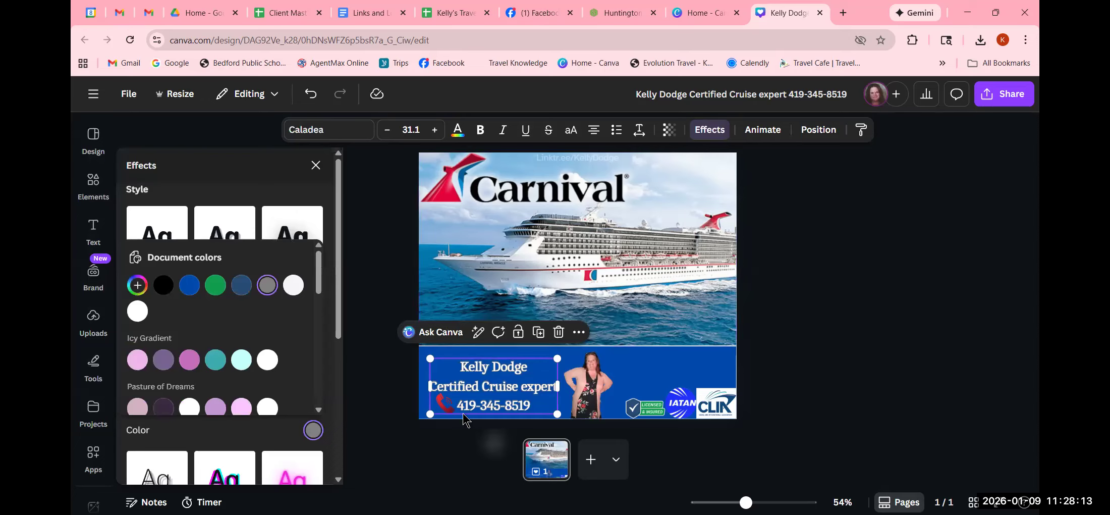
{"action": "scroll", "coordinate": [212, 383], "scroll_direction": "down", "scroll_amount": 10}
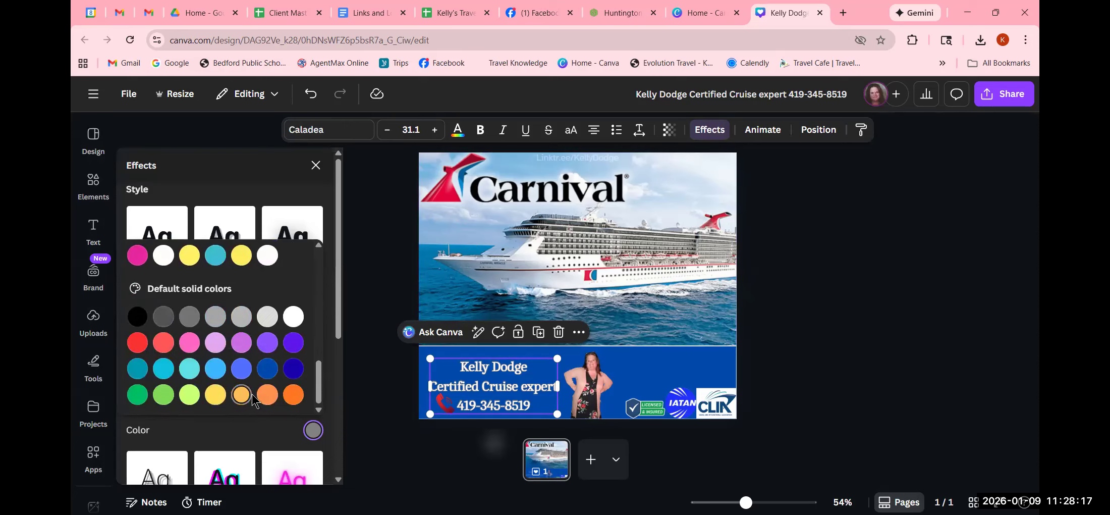
{"action": "scroll", "coordinate": [237, 397], "scroll_direction": "up", "scroll_amount": 5}
{"action": "scroll", "coordinate": [251, 396], "scroll_direction": "up", "scroll_amount": 3}
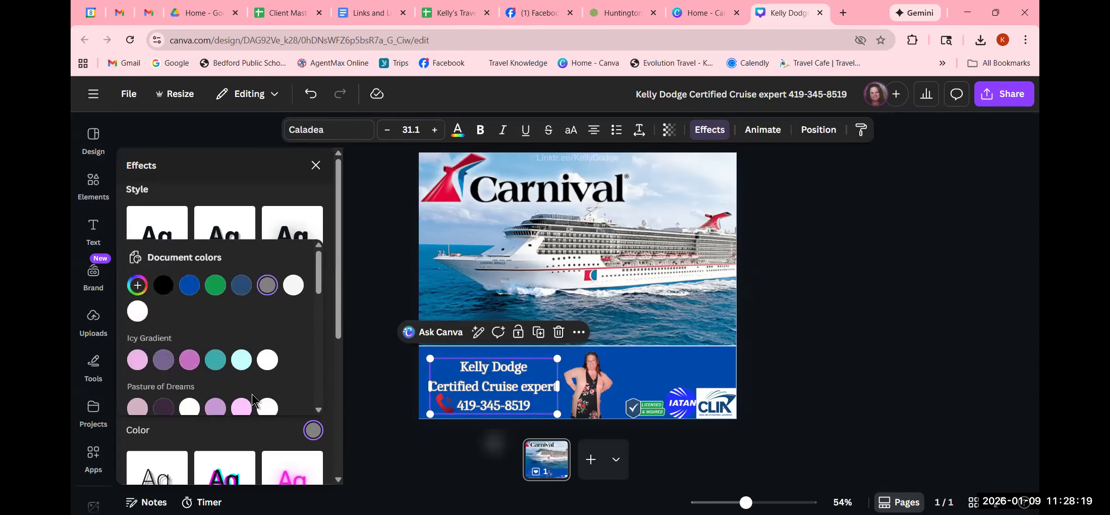
{"action": "scroll", "coordinate": [192, 342], "scroll_direction": "down", "scroll_amount": 8}
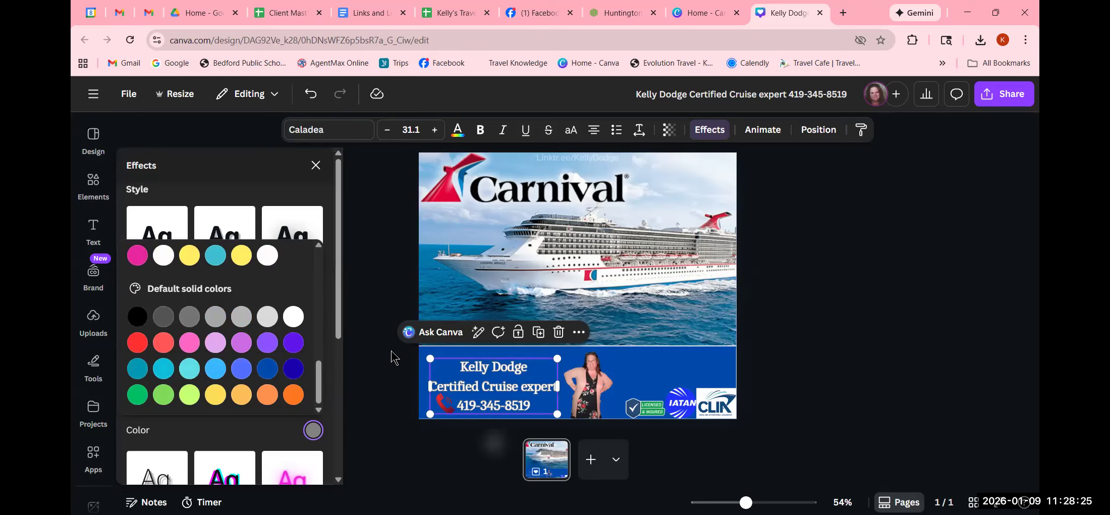
{"action": "left_click", "coordinate": [138, 345]}
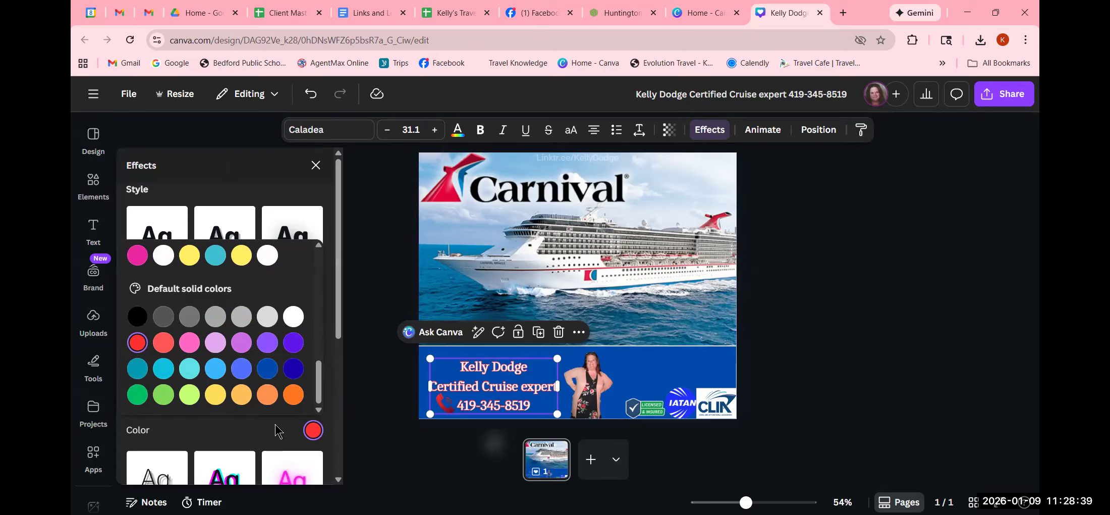
{"action": "left_click", "coordinate": [216, 191]}
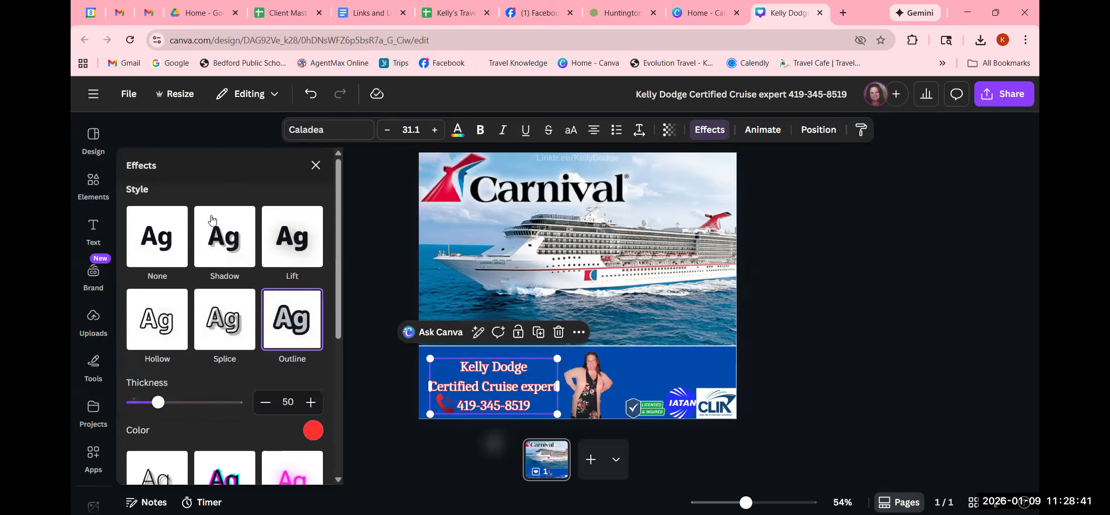
- Increase the outline thickness of the contact text to 119 and deselect the text
{"action": "left_click_drag", "start_coordinate": [158, 402], "coordinate": [194, 427]}
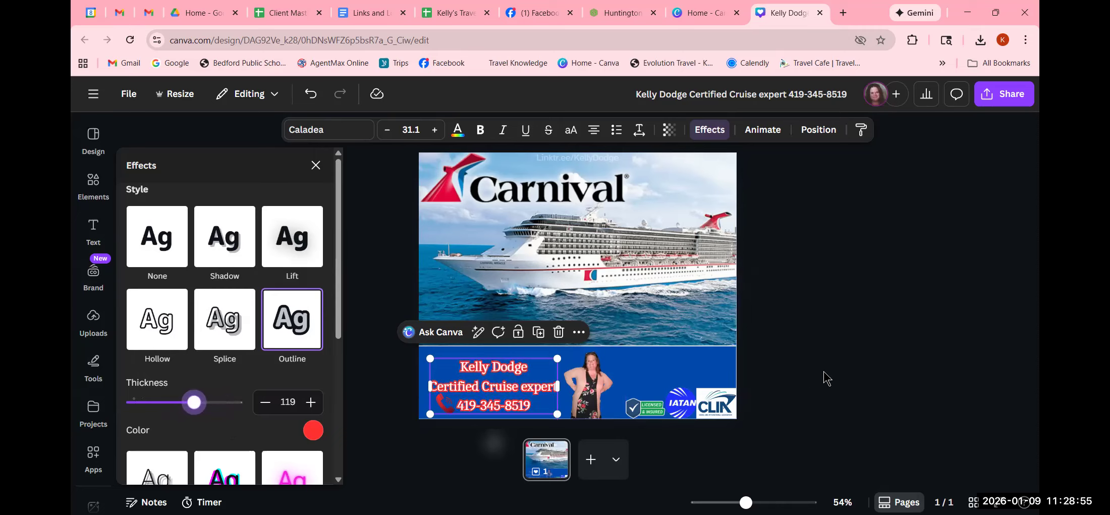
{"action": "left_click", "coordinate": [825, 378]}
{"action": "left_click", "coordinate": [830, 382]}
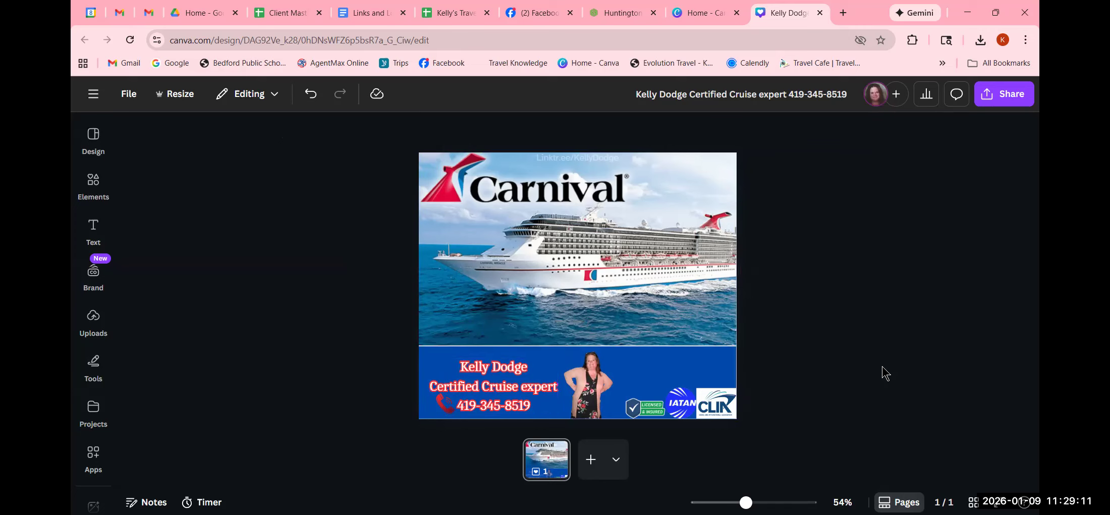
- Replace the contact text's outline with the Lift effect at an intensity of 100
{"action": "left_click", "coordinate": [463, 411]}
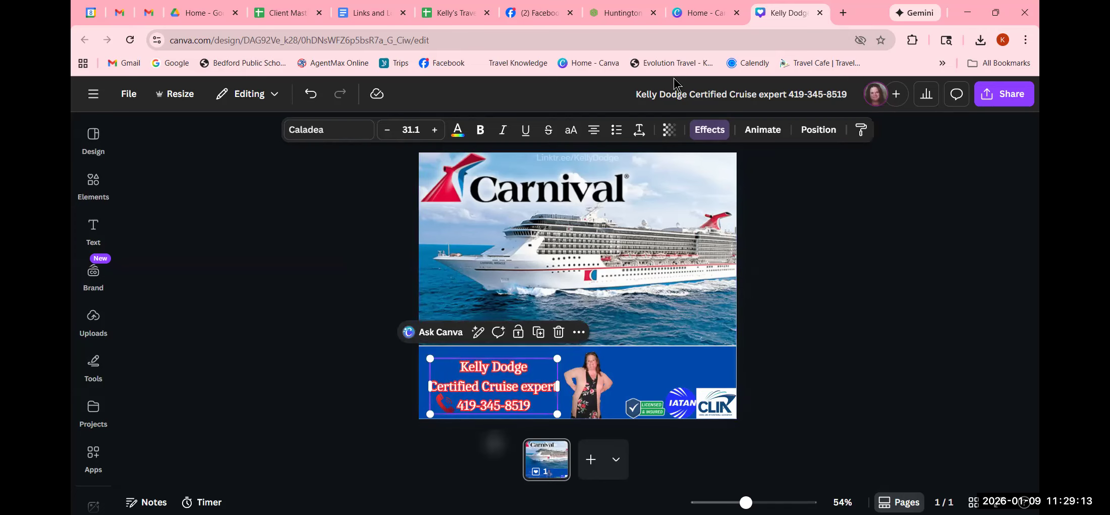
{"action": "left_click", "coordinate": [705, 132]}
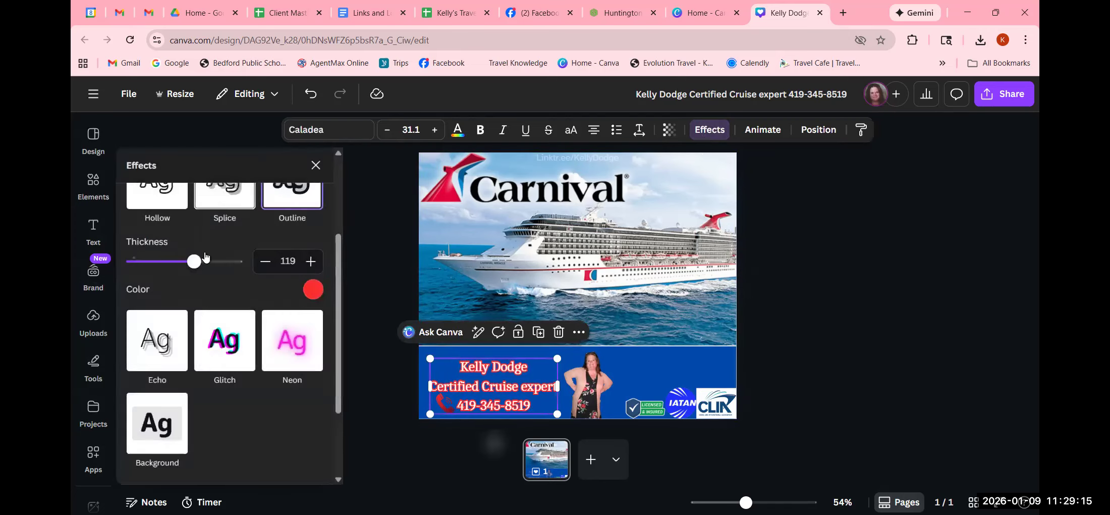
{"action": "scroll", "coordinate": [202, 263], "scroll_direction": "up", "scroll_amount": 3}
{"action": "left_click", "coordinate": [157, 250]}
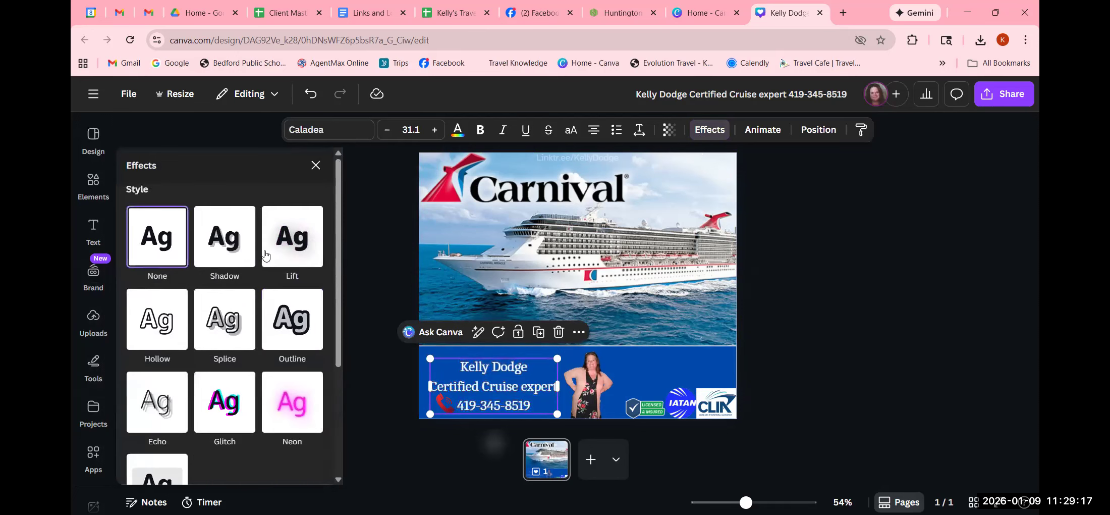
{"action": "left_click", "coordinate": [289, 234]}
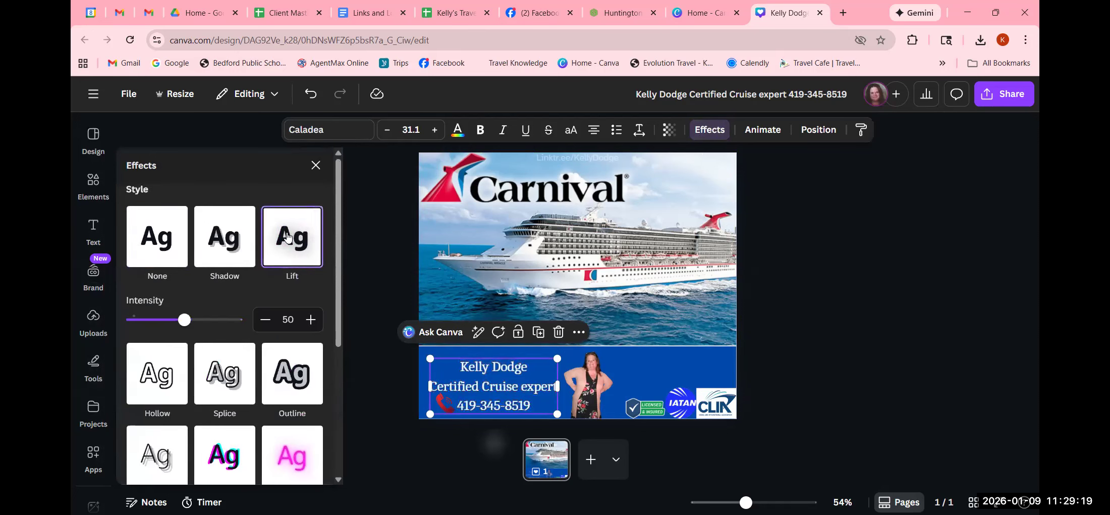
{"action": "left_click_drag", "start_coordinate": [185, 323], "coordinate": [247, 332]}
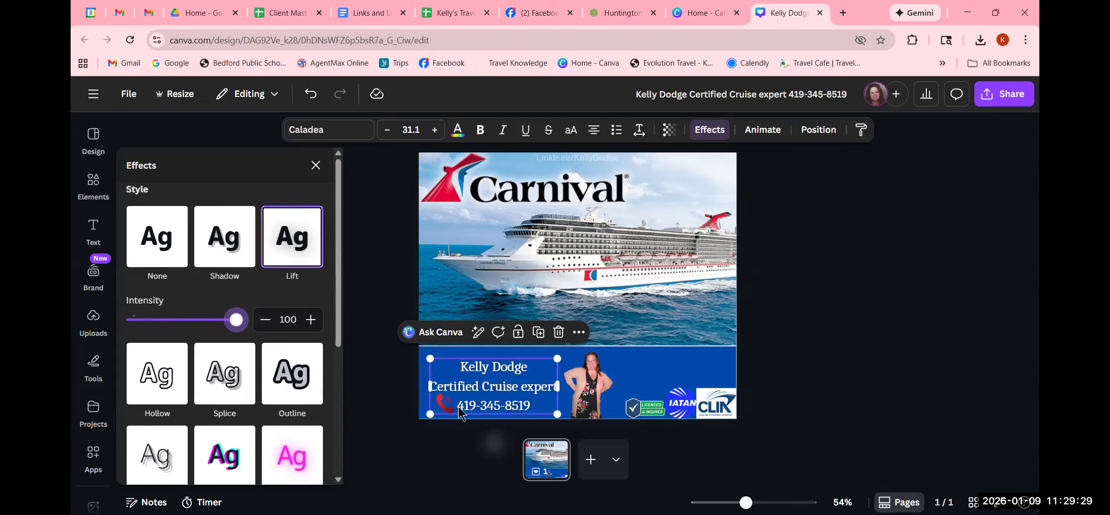
- Move the contact text onto the middle of the ship photo and apply the Background effect to it
{"action": "left_click_drag", "start_coordinate": [510, 403], "coordinate": [624, 270]}
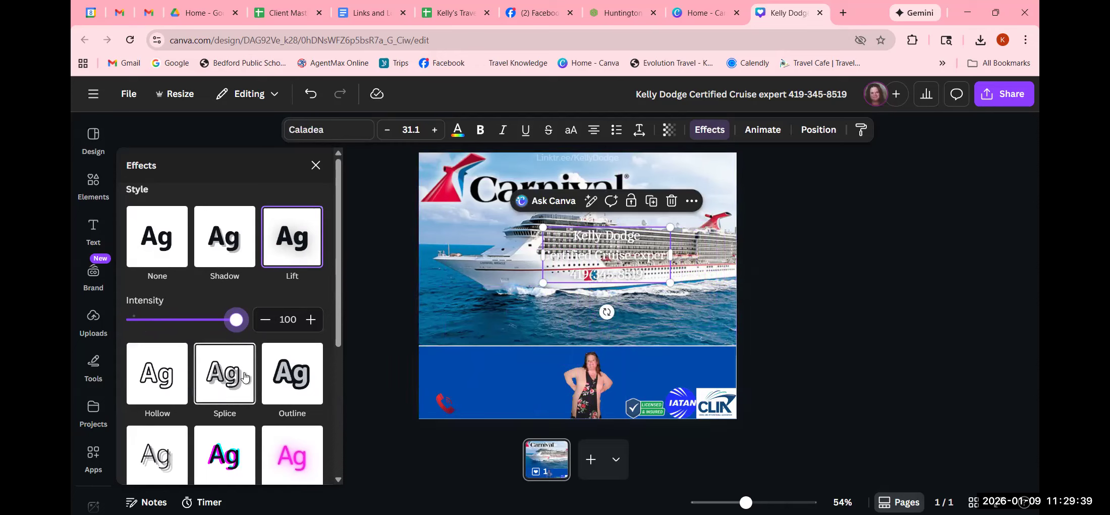
{"action": "scroll", "coordinate": [215, 427], "scroll_direction": "down", "scroll_amount": 5}
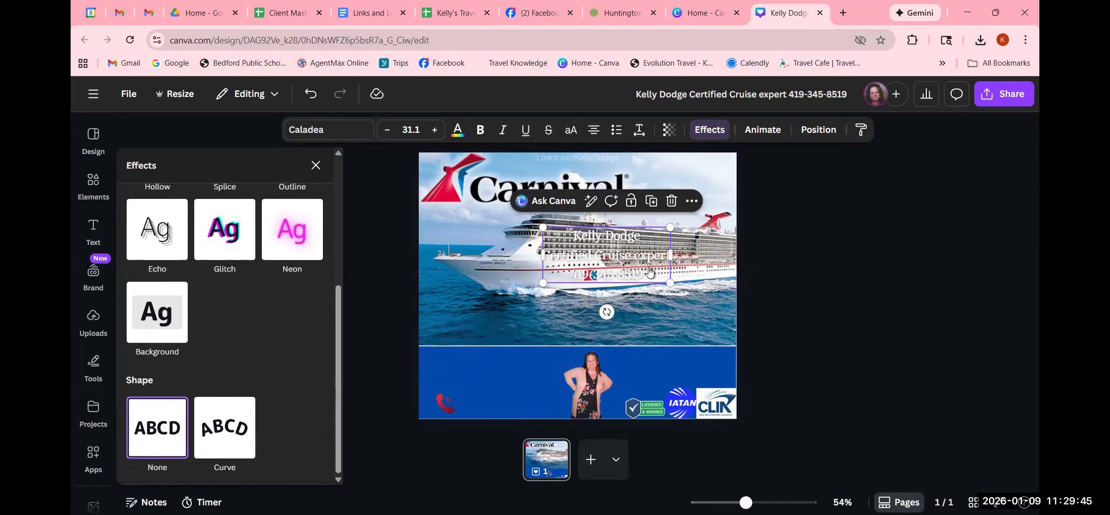
{"action": "scroll", "coordinate": [174, 384], "scroll_direction": "up", "scroll_amount": 3}
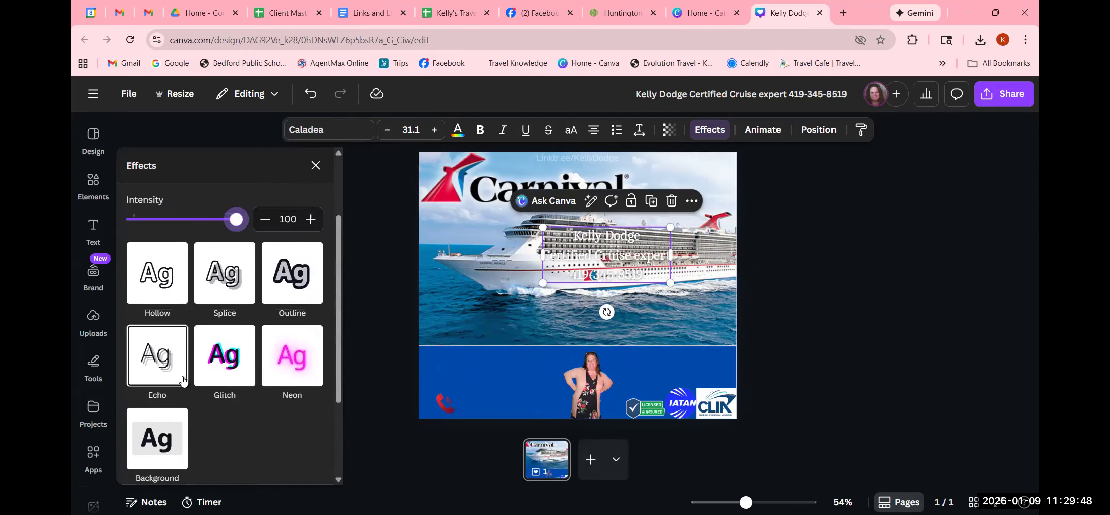
{"action": "left_click", "coordinate": [146, 449]}
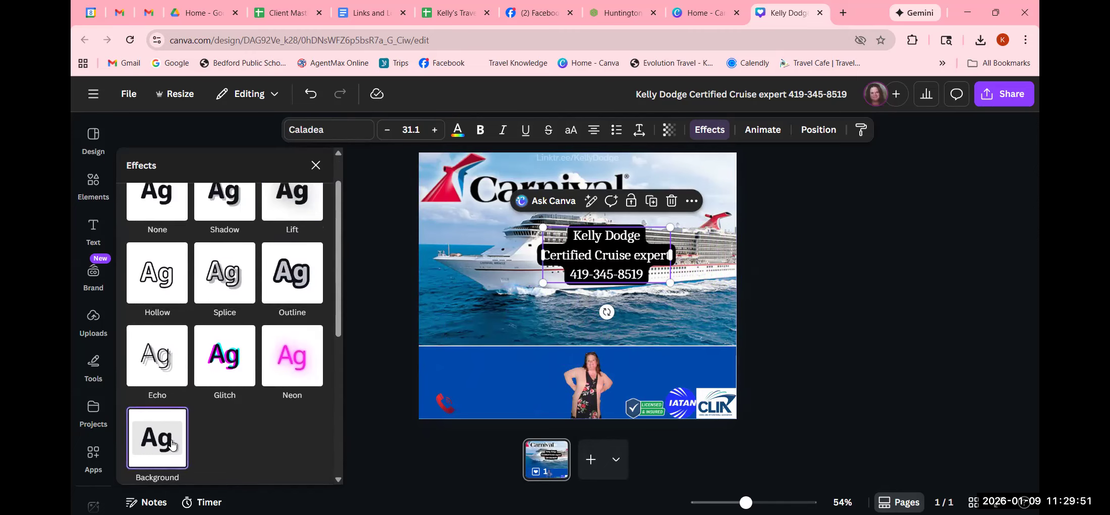
{"action": "left_click", "coordinate": [815, 309]}
{"action": "left_click", "coordinate": [817, 310]}
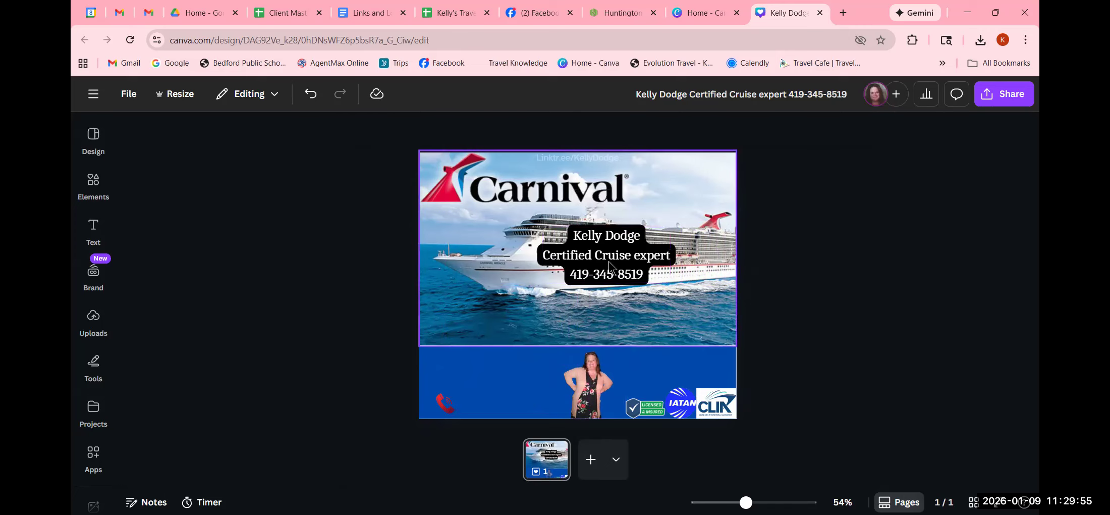
- Set the roundness of the contact text's Background effect to 100
{"action": "left_click", "coordinate": [606, 277]}
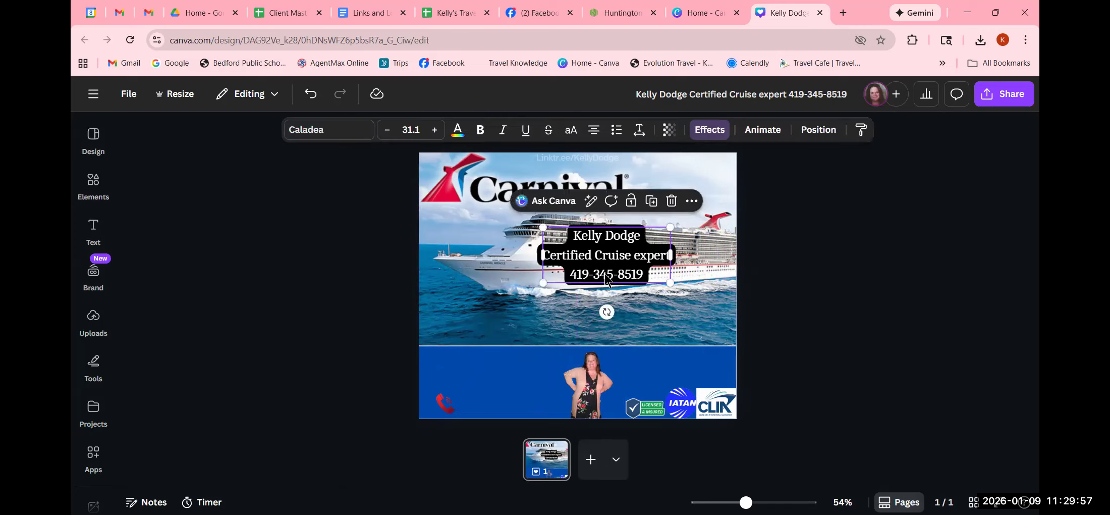
{"action": "left_click", "coordinate": [710, 130]}
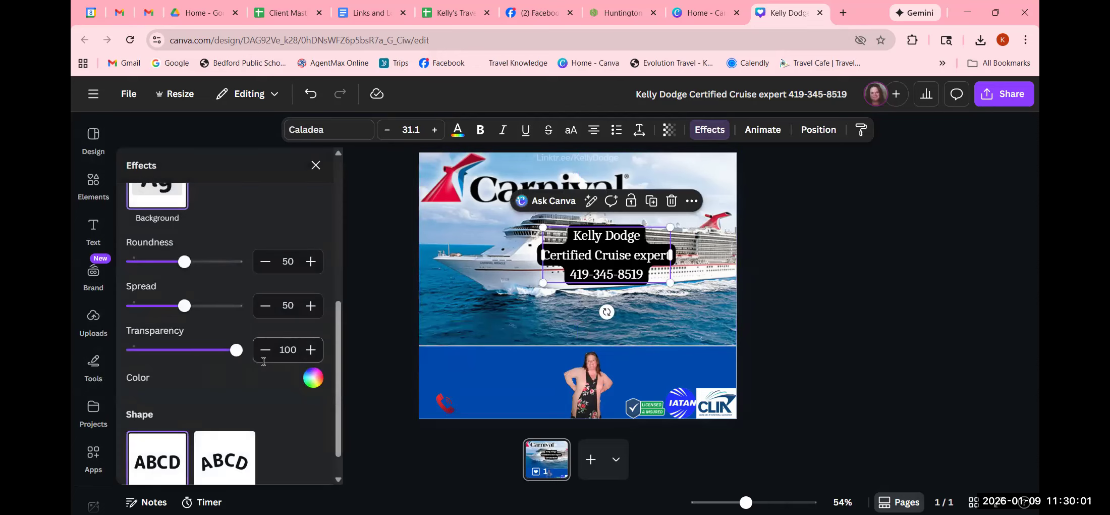
{"action": "left_click_drag", "start_coordinate": [185, 263], "coordinate": [255, 291]}
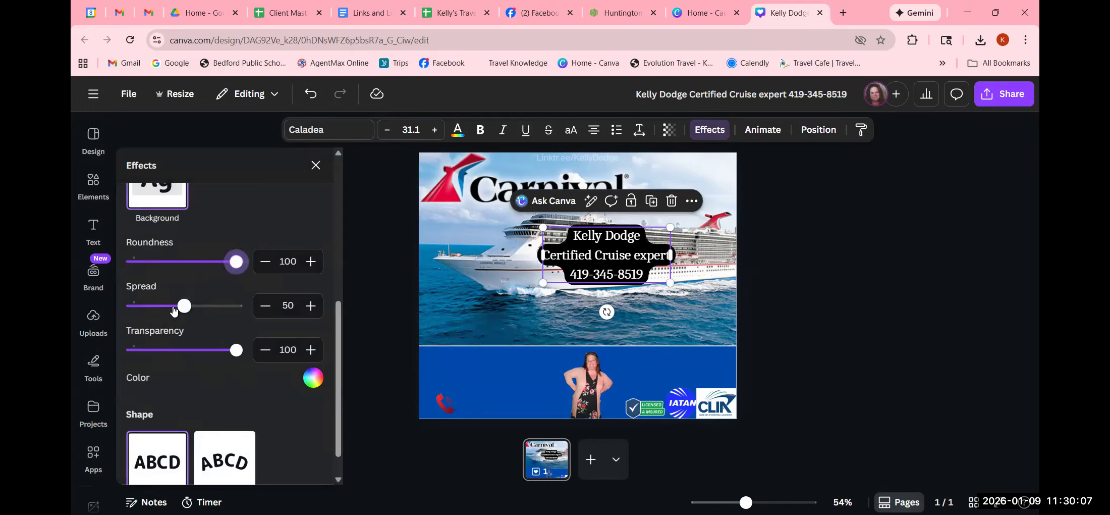
- Set the spread of the contact text's Background effect to 100, with roundness and transparency also at 100
{"action": "left_click_drag", "start_coordinate": [183, 306], "coordinate": [265, 310]}
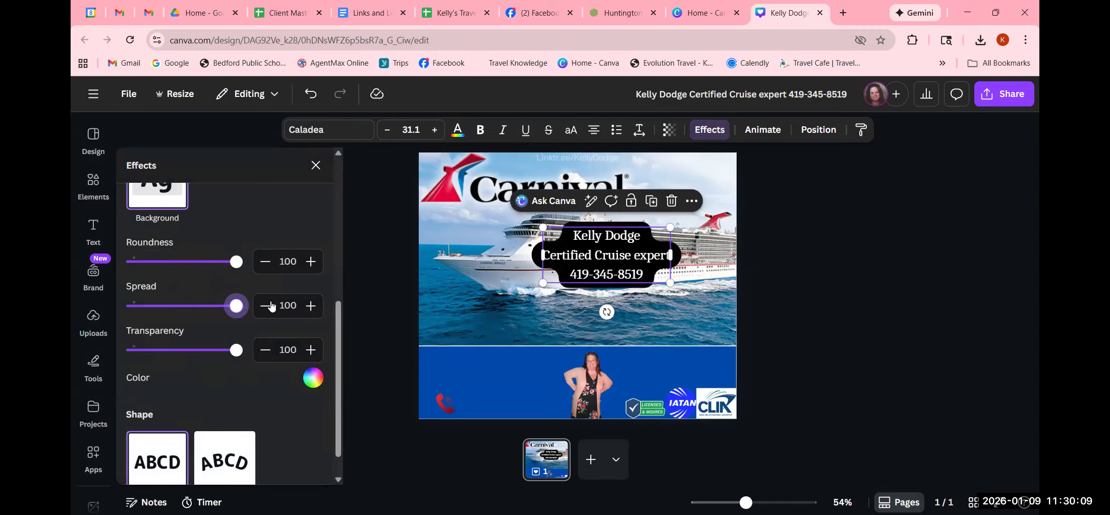
{"action": "left_click_drag", "start_coordinate": [236, 262], "coordinate": [263, 275]}
{"action": "mouse_move", "coordinate": [233, 351]}
{"action": "left_mouse_down"}
{"action": "mouse_move", "coordinate": [149, 349]}
{"action": "mouse_move", "coordinate": [247, 348]}
{"action": "left_mouse_up"}
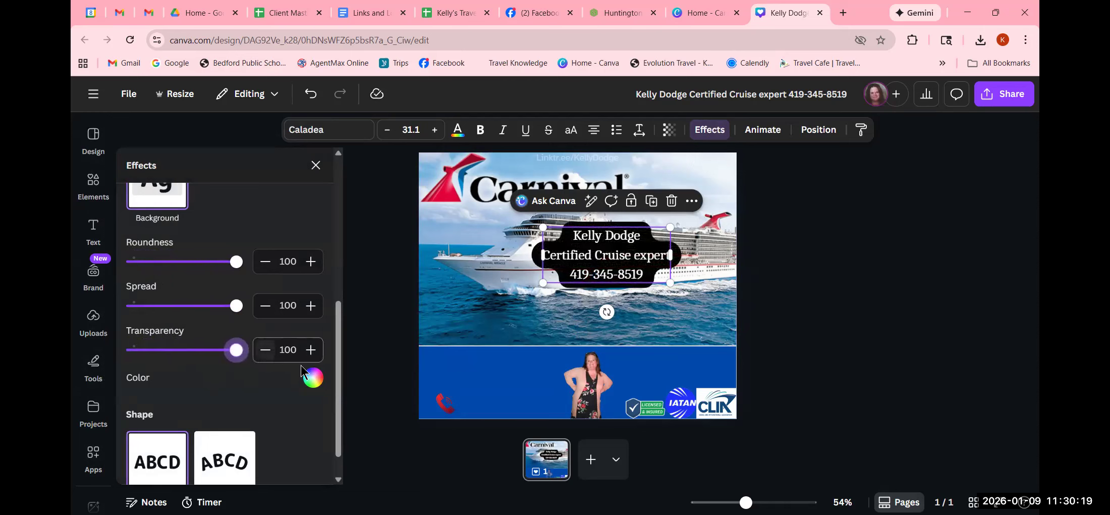
- Change the contact text's Background effect color to red from the default solid colors and close the effect settings
{"action": "left_click", "coordinate": [312, 378]}
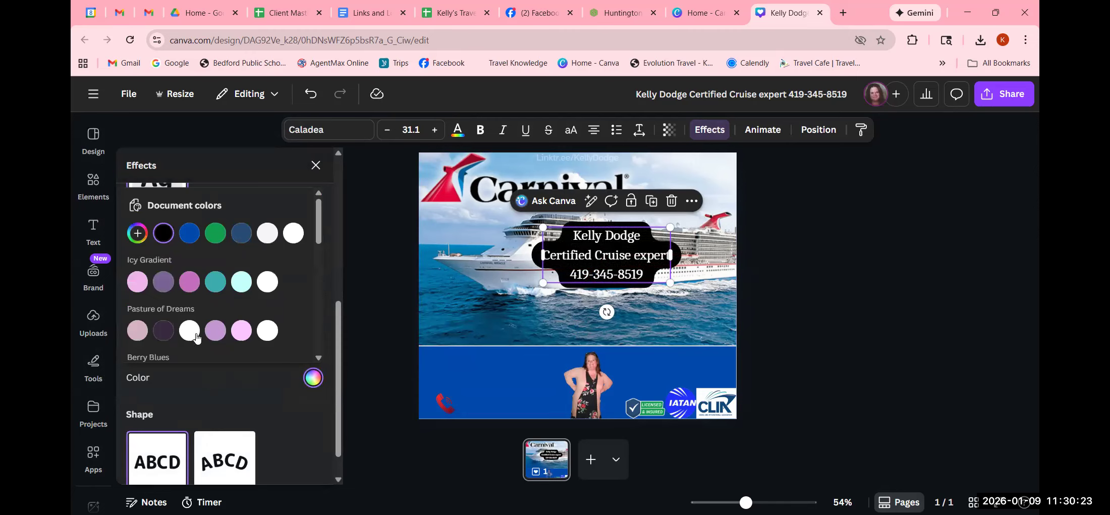
{"action": "scroll", "coordinate": [197, 339], "scroll_direction": "down", "scroll_amount": 5}
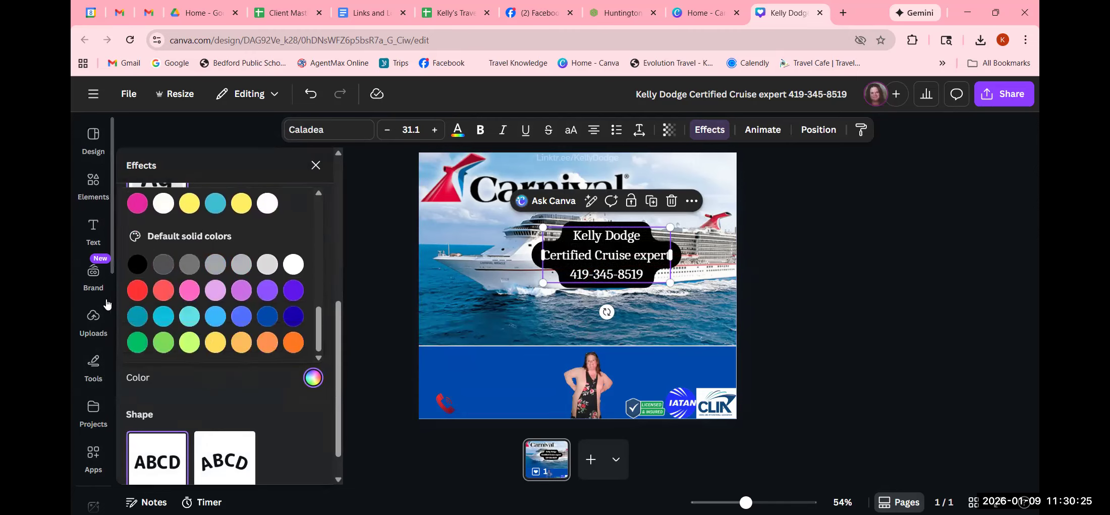
{"action": "left_click", "coordinate": [137, 291]}
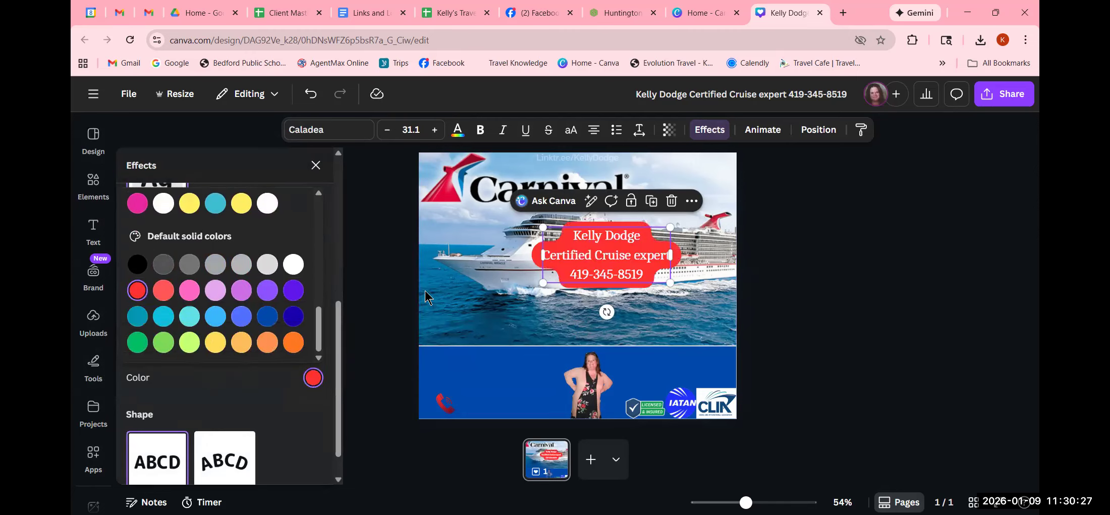
{"action": "left_click", "coordinate": [915, 259]}
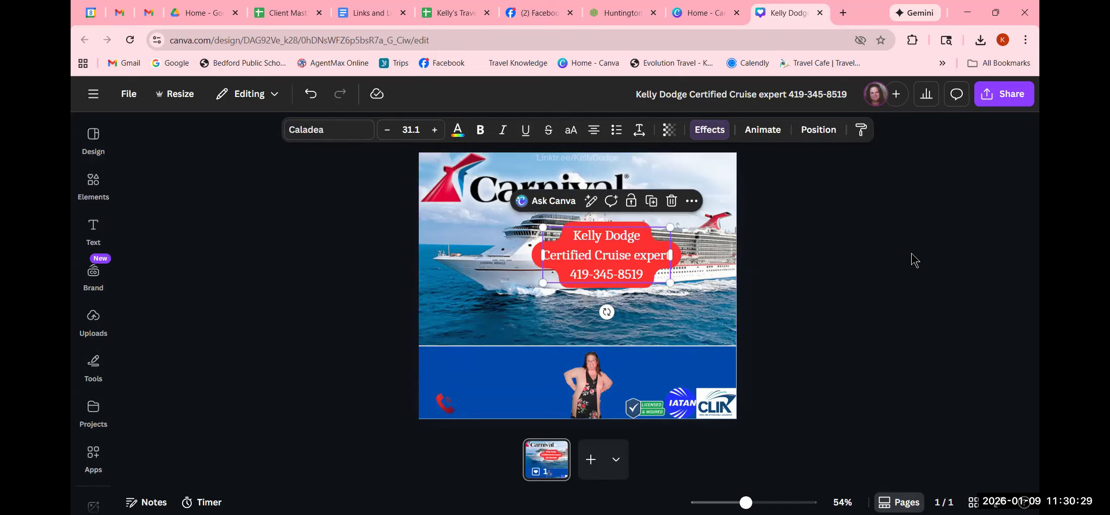
- Move the contact text onto the blue band beside the woman's cutout and delete the red phone icon there
{"action": "left_click_drag", "start_coordinate": [612, 279], "coordinate": [495, 404]}
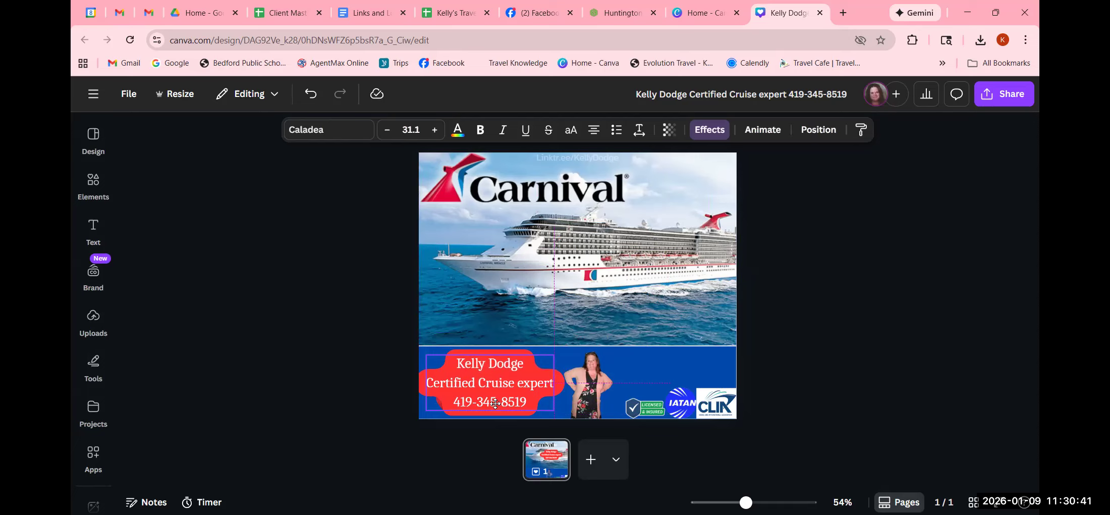
{"action": "left_click_drag", "start_coordinate": [495, 403], "coordinate": [505, 374]}
{"action": "left_click", "coordinate": [439, 409]}
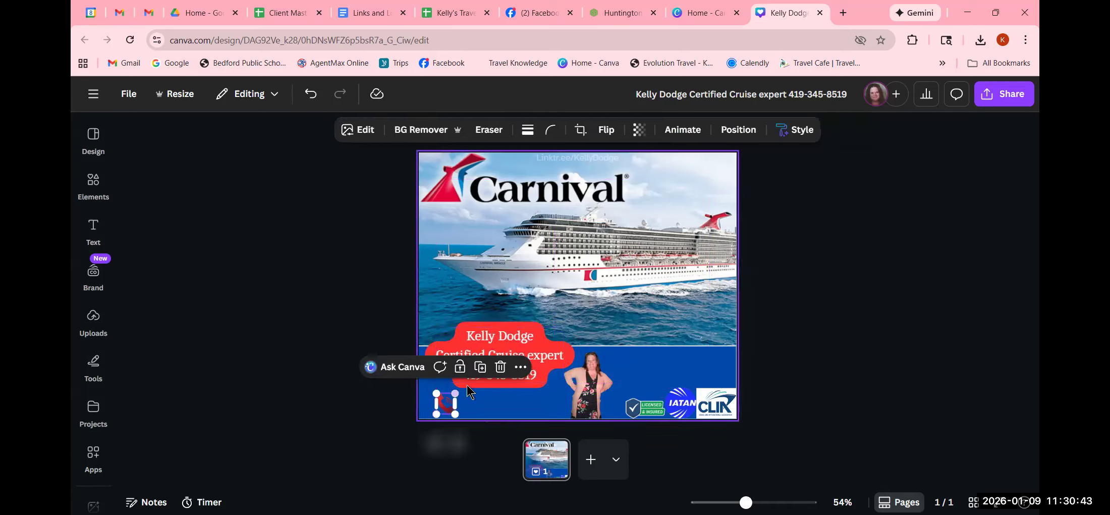
{"action": "left_click", "coordinate": [501, 367]}
{"action": "left_click_drag", "start_coordinate": [502, 366], "coordinate": [498, 389]}
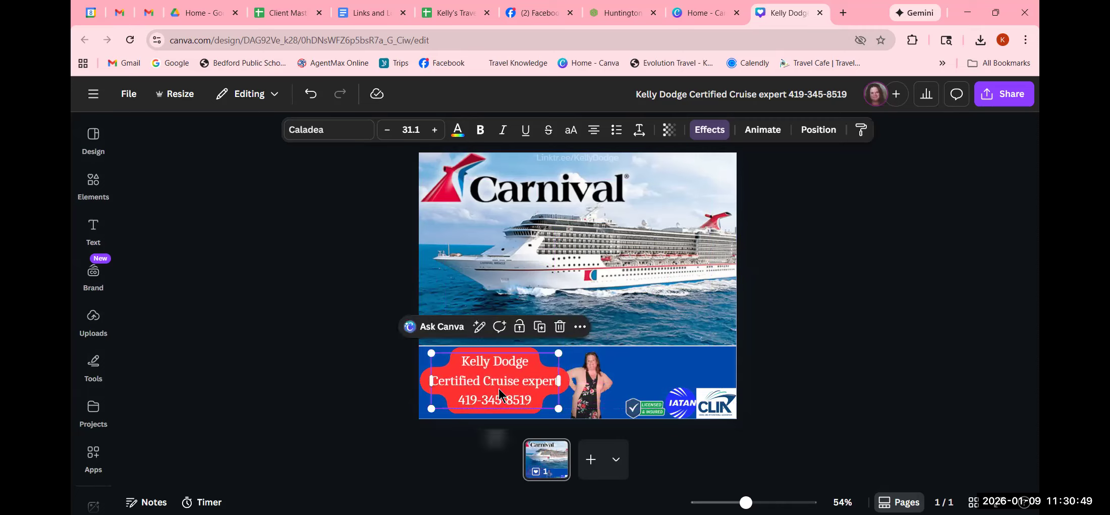
- Reduce the contact text's font size to 27.1, shift it slightly lower in the blue band, and deselect it
{"action": "left_click", "coordinate": [388, 131]}
{"action": "left_click", "coordinate": [388, 130]}
{"action": "left_click", "coordinate": [388, 130]}
{"action": "left_click", "coordinate": [387, 130]}
{"action": "left_click", "coordinate": [387, 130]}
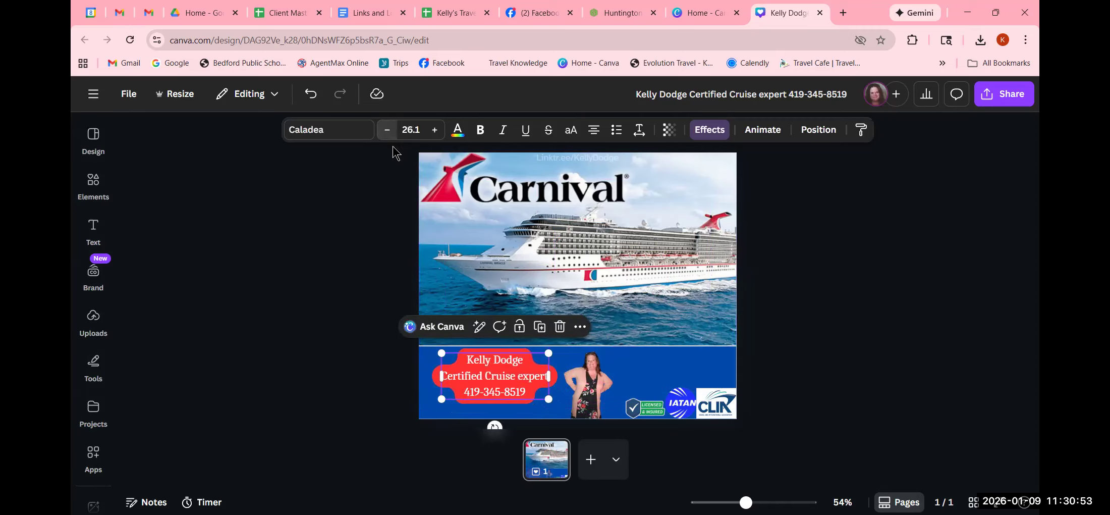
{"action": "left_click_drag", "start_coordinate": [496, 386], "coordinate": [495, 392]}
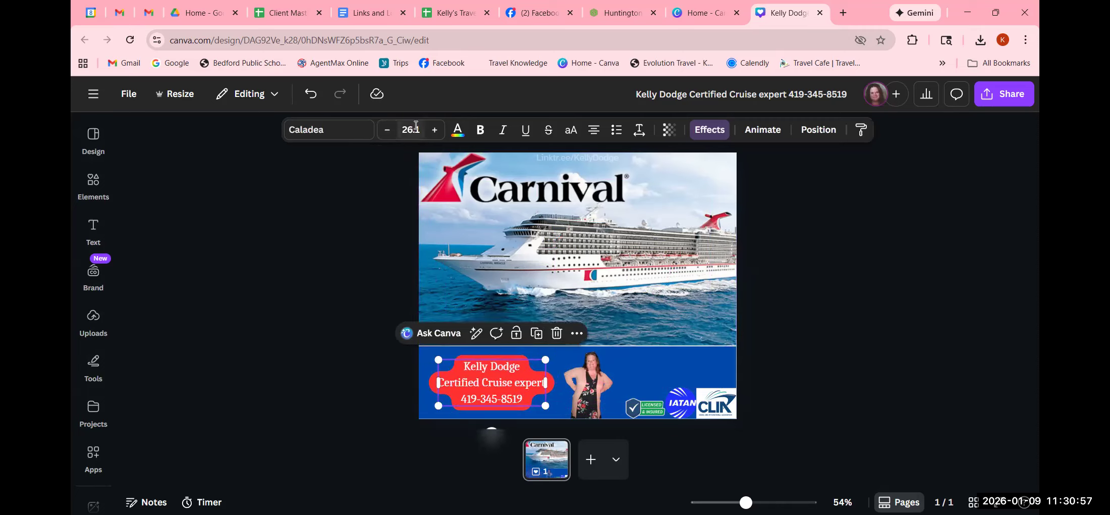
{"action": "left_click", "coordinate": [435, 131]}
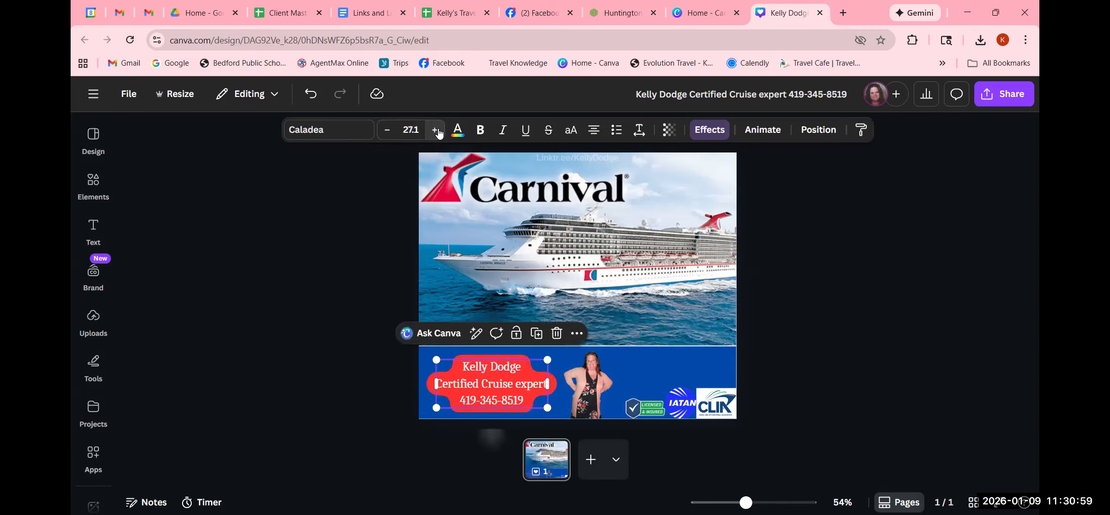
{"action": "left_click", "coordinate": [317, 266]}
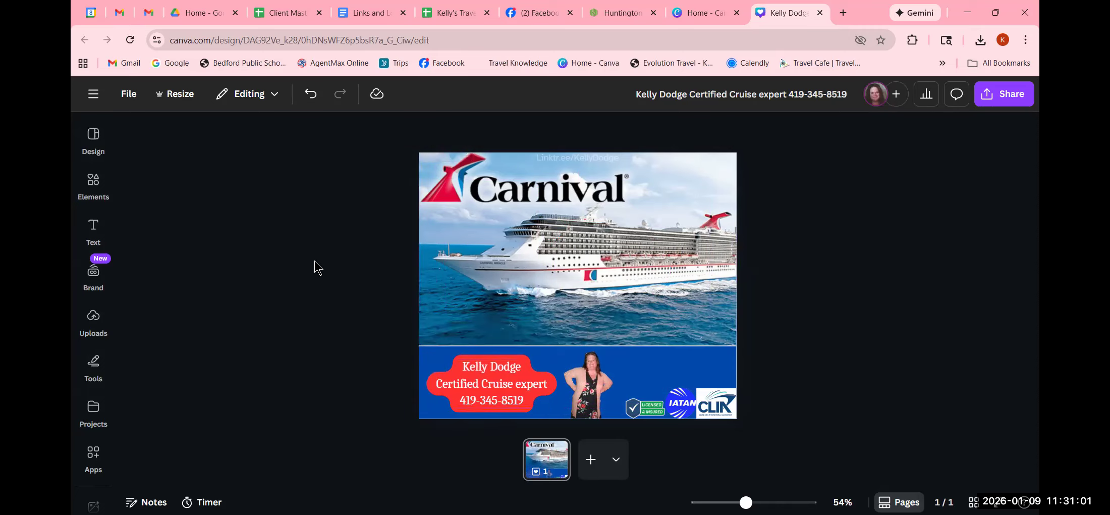